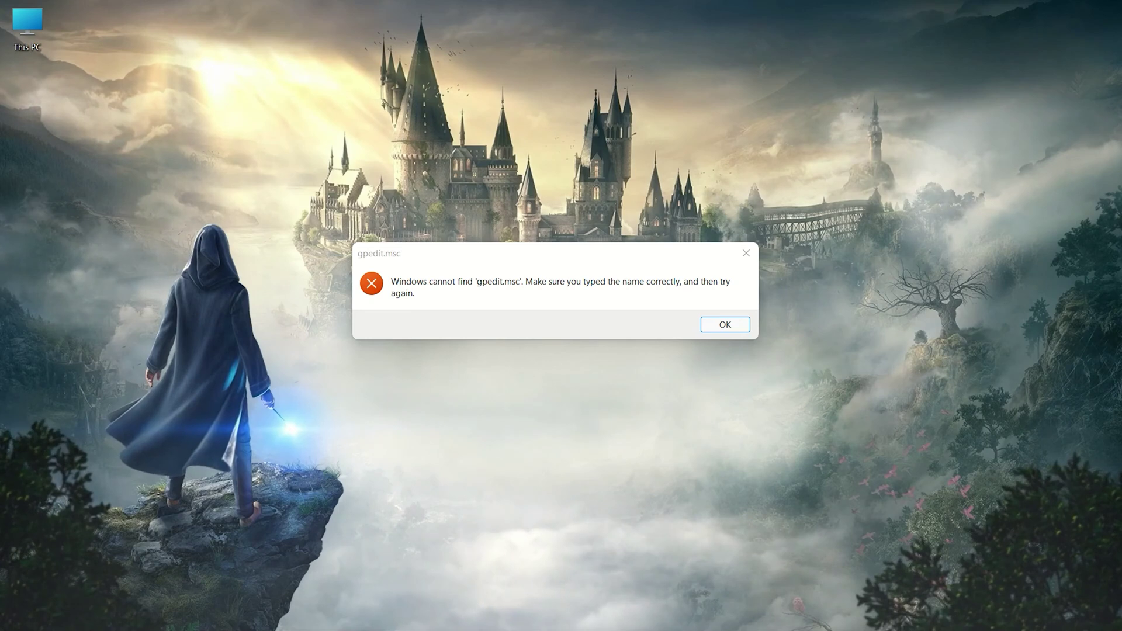
Clear and close the Run box, then dismiss the 'Windows cannot find gpedit.msc' error
key(super+r)
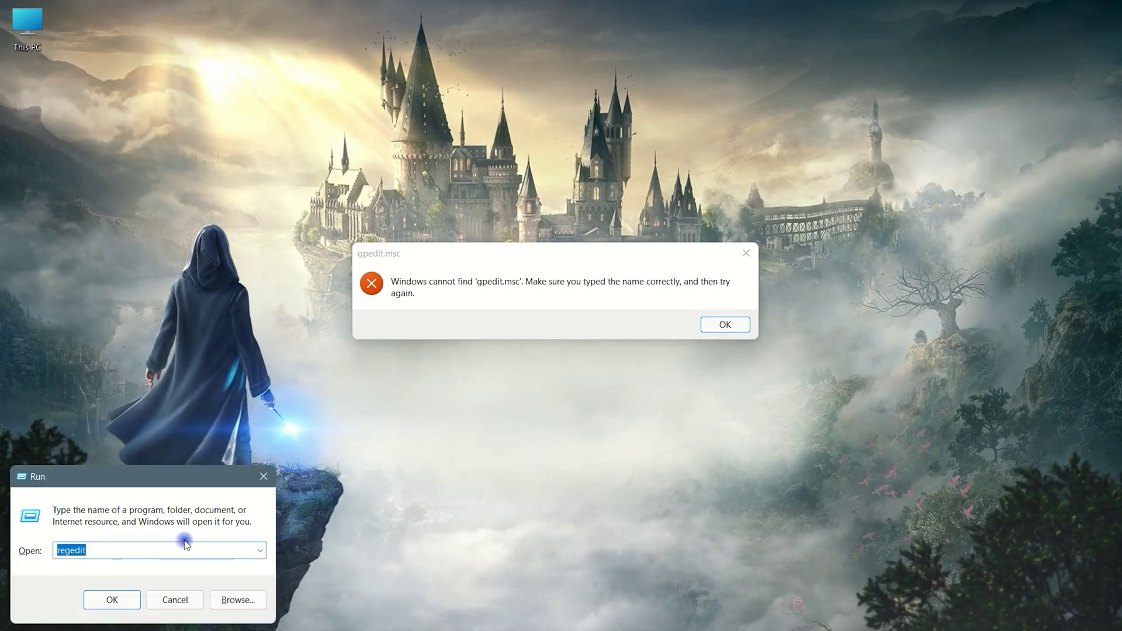
key(BackSpace)
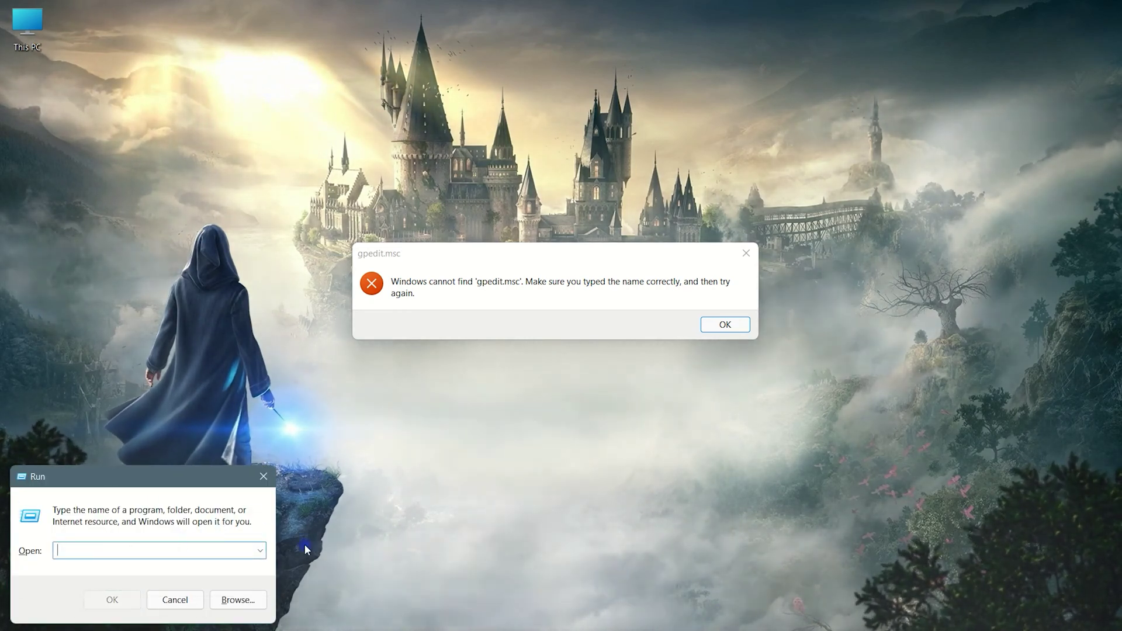
click(262, 482)
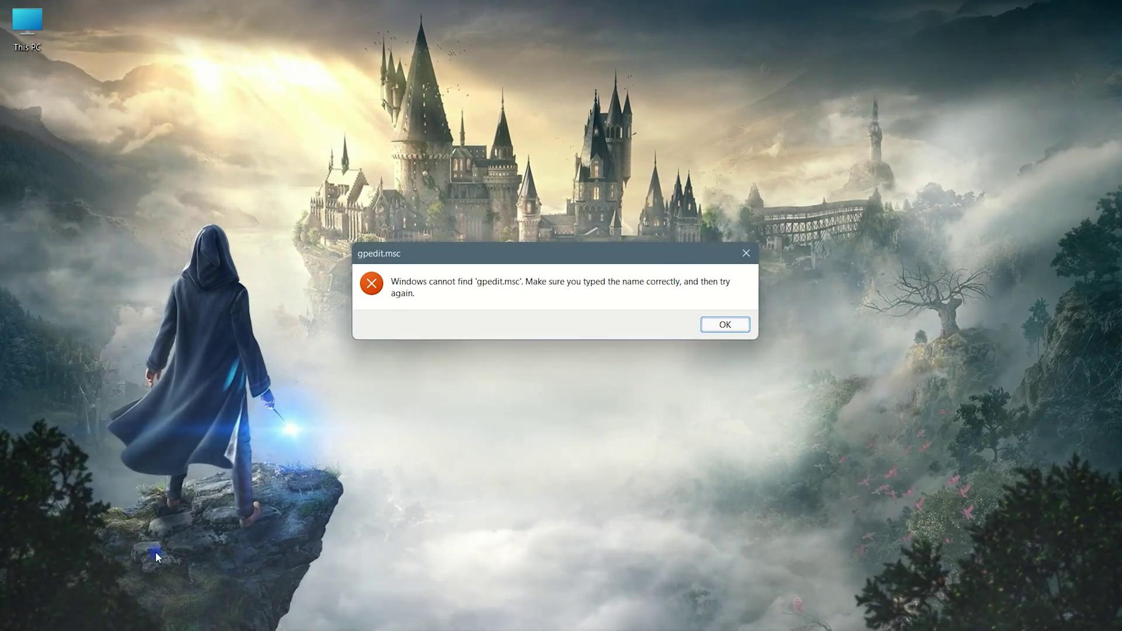
key(Return)
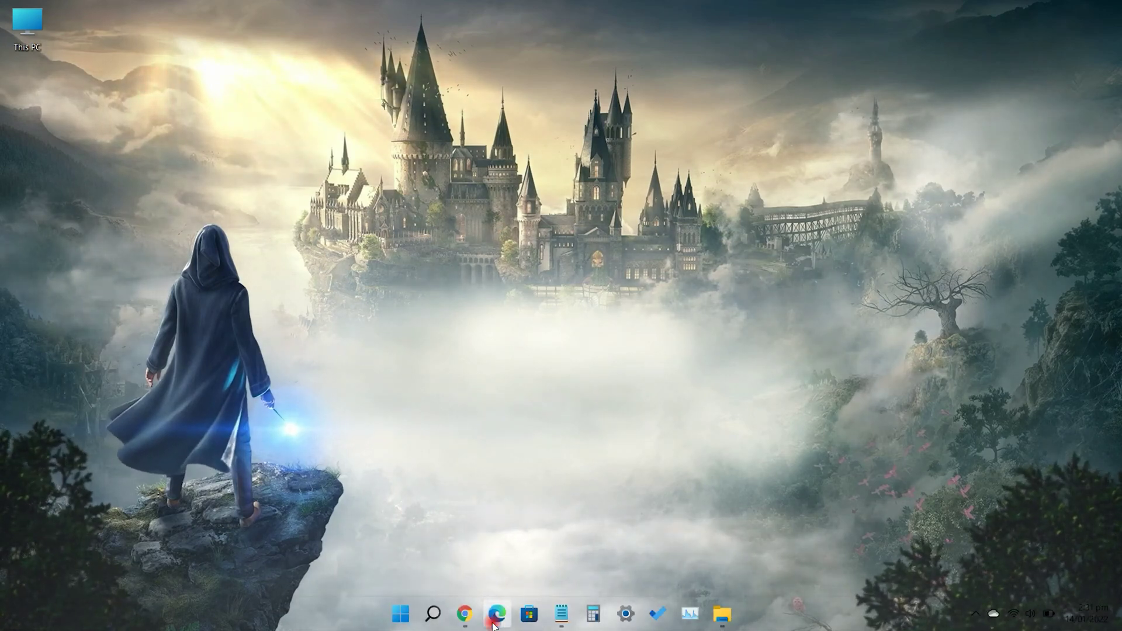
Copy the whole GPE Enabler Win 11 Home.txt script from the Google Drive page in Edge
click(493, 624)
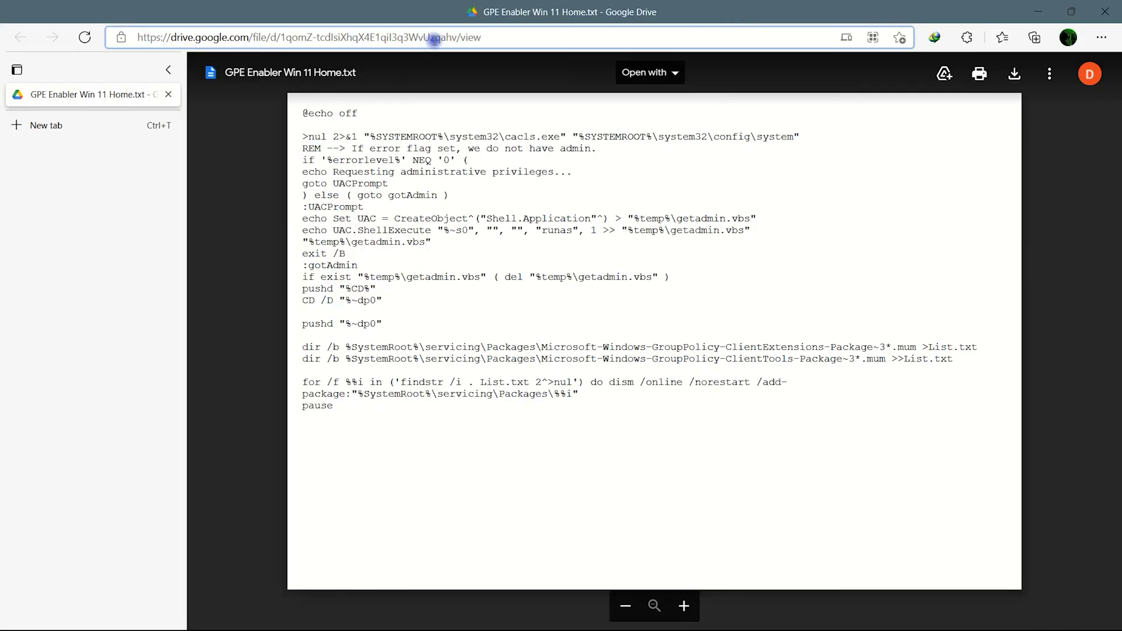
click(84, 42)
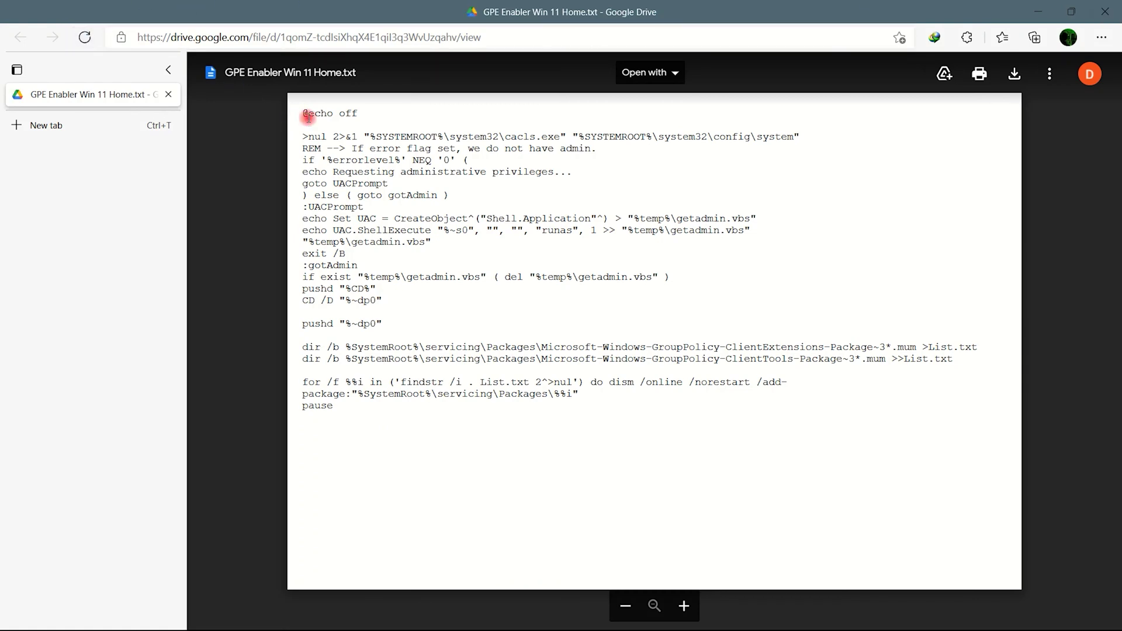
drag(386, 162, 603, 413)
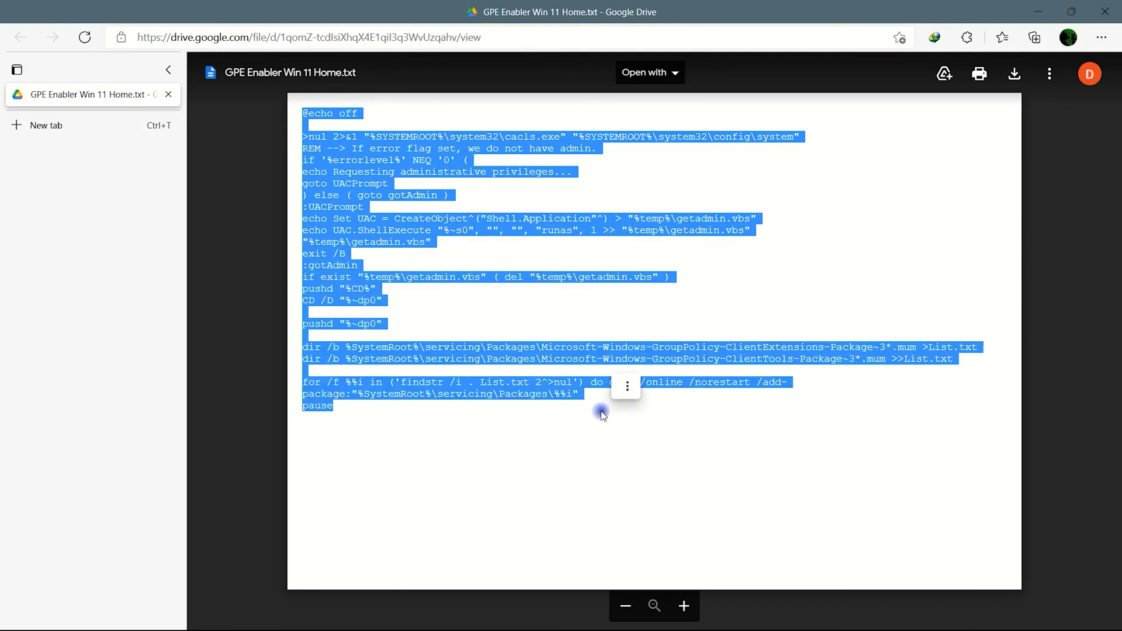
click(628, 386)
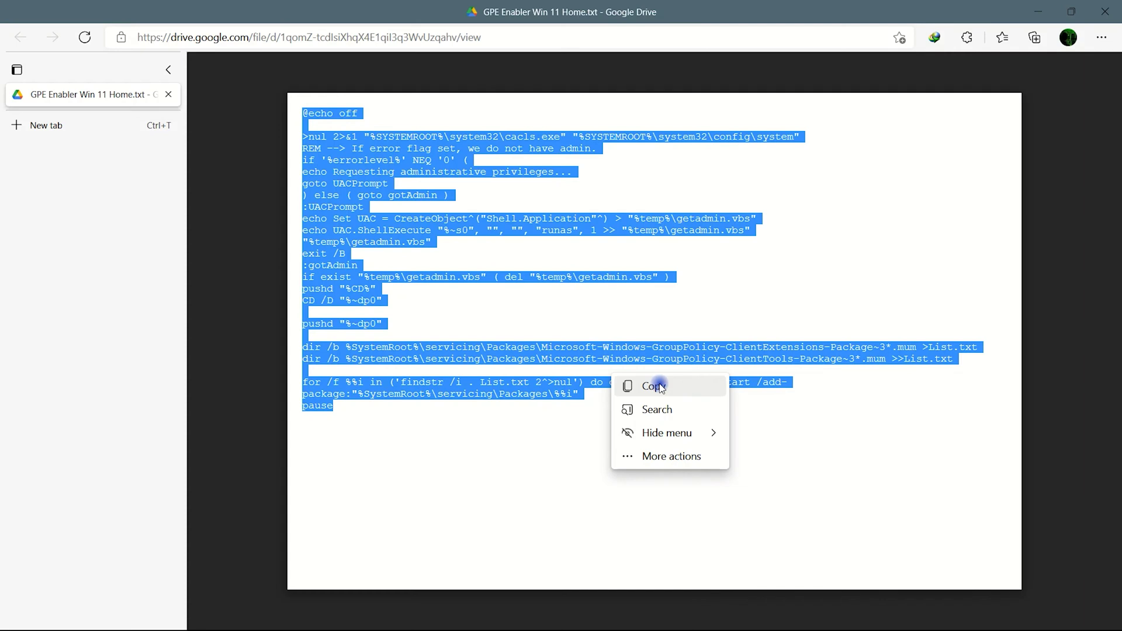
click(661, 388)
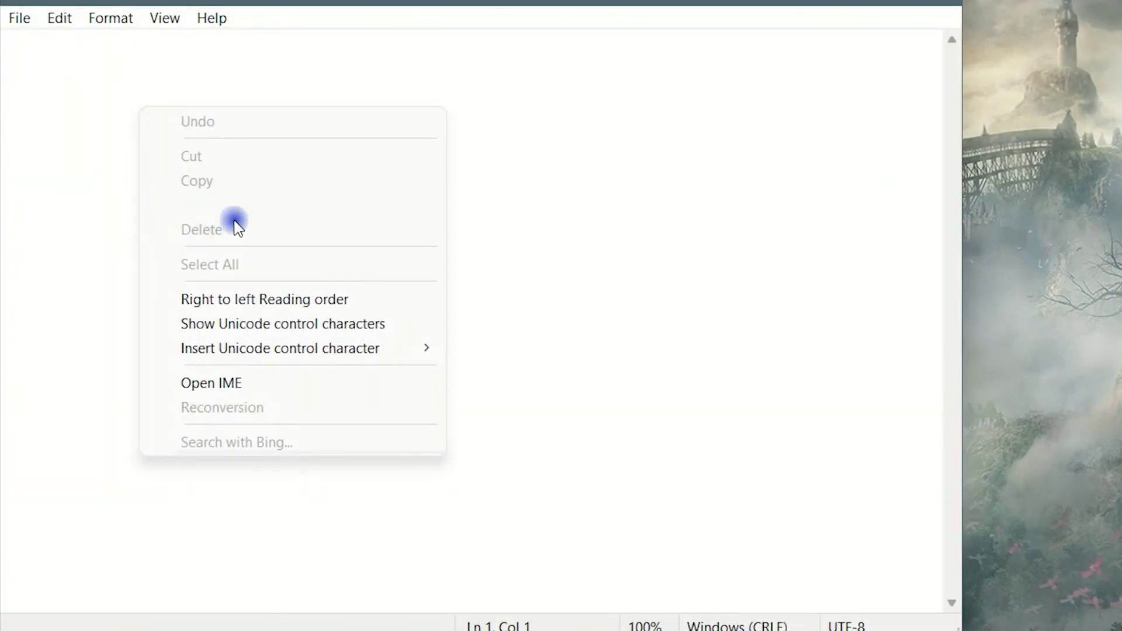
click(220, 206)
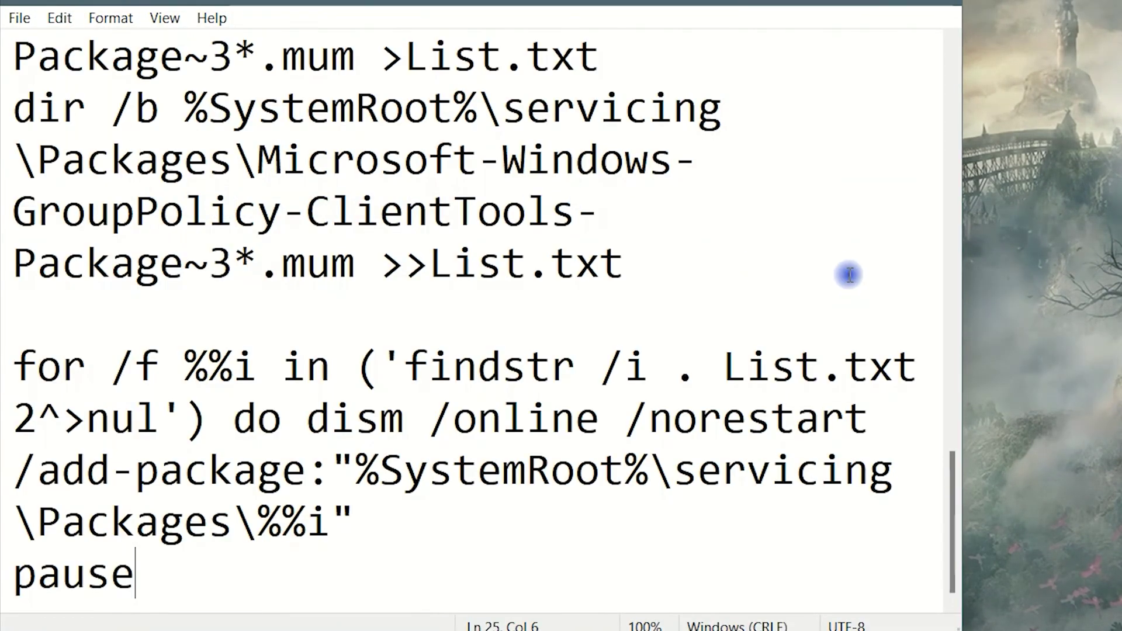
scroll(851, 248, up, 7)
scroll(854, 249, up, 4)
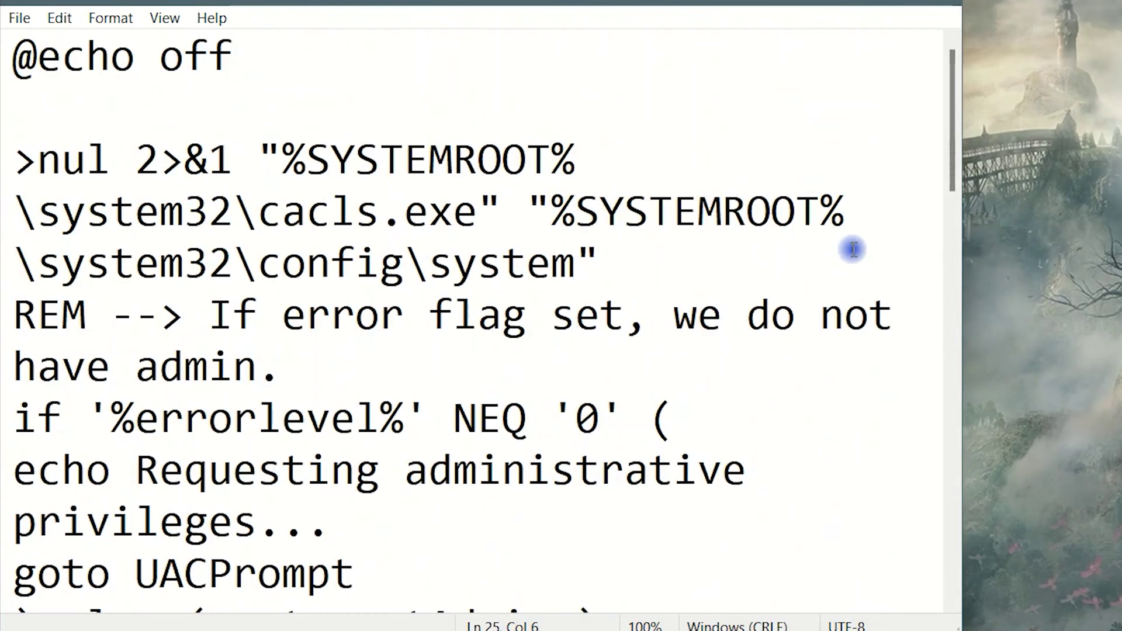
scroll(853, 249, down, 2)
scroll(853, 249, down, 1)
scroll(853, 250, down, 4)
scroll(853, 250, down, 2)
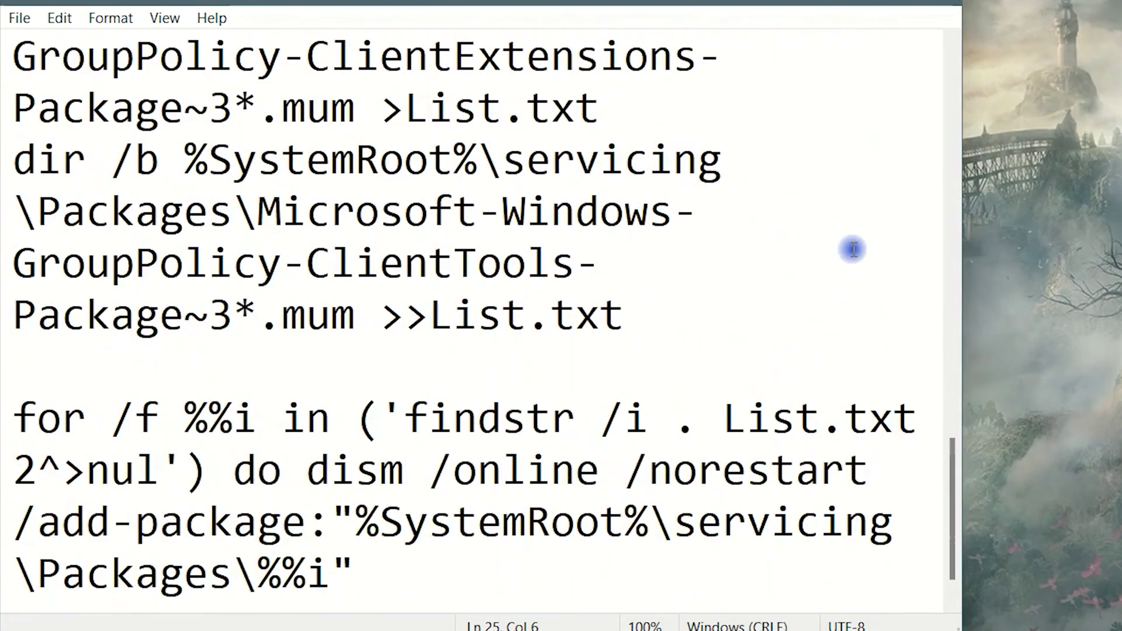
scroll(854, 249, up, 8)
scroll(853, 249, up, 3)
scroll(853, 249, down, 1)
scroll(853, 250, down, 7)
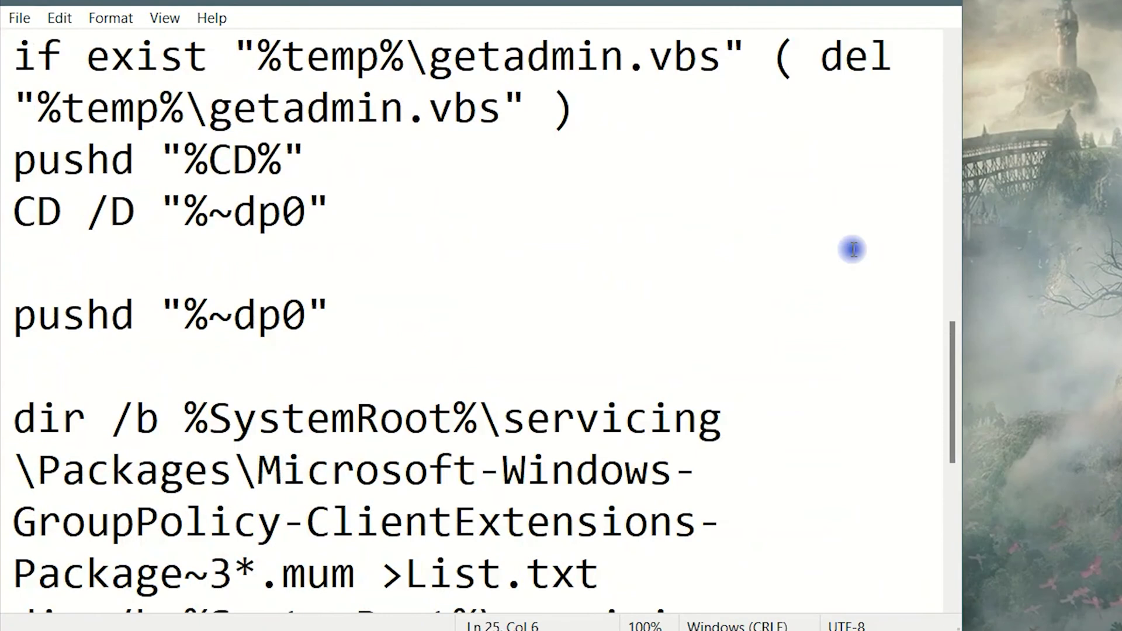
Save the Notepad script to the Desktop as GPEDIT.bat with the All Files type
click(20, 20)
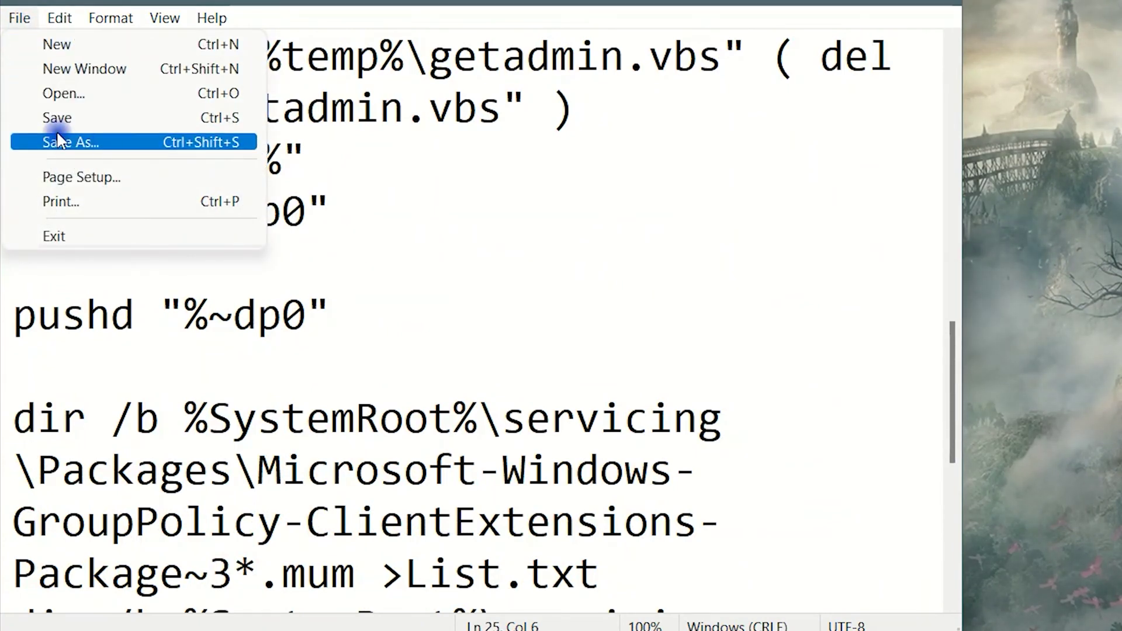
click(133, 146)
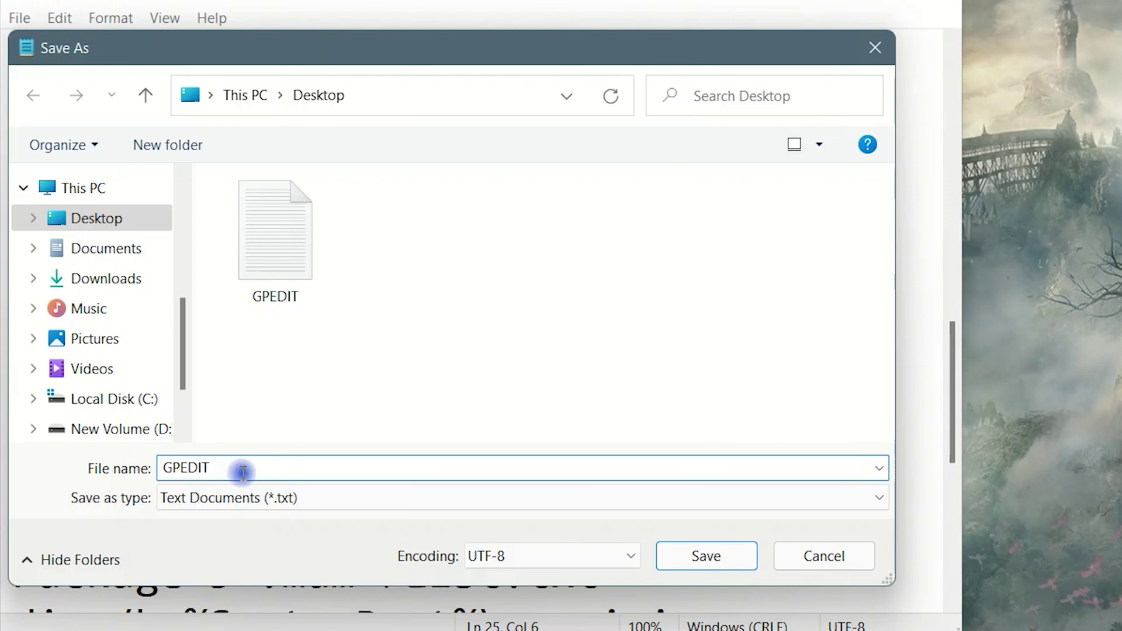
click(249, 497)
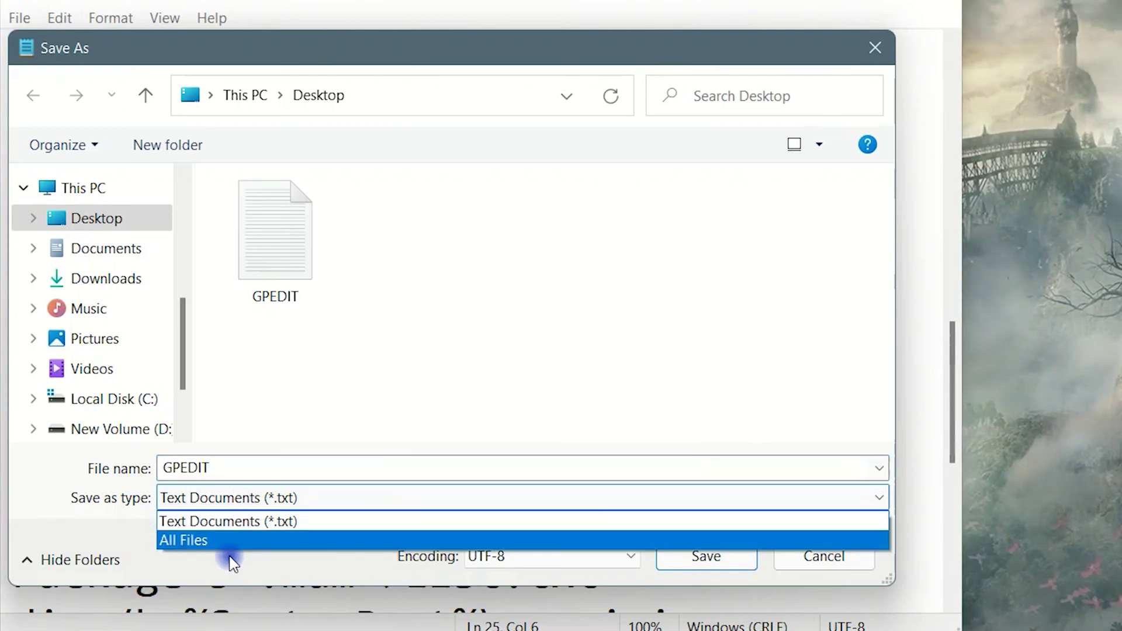
click(202, 541)
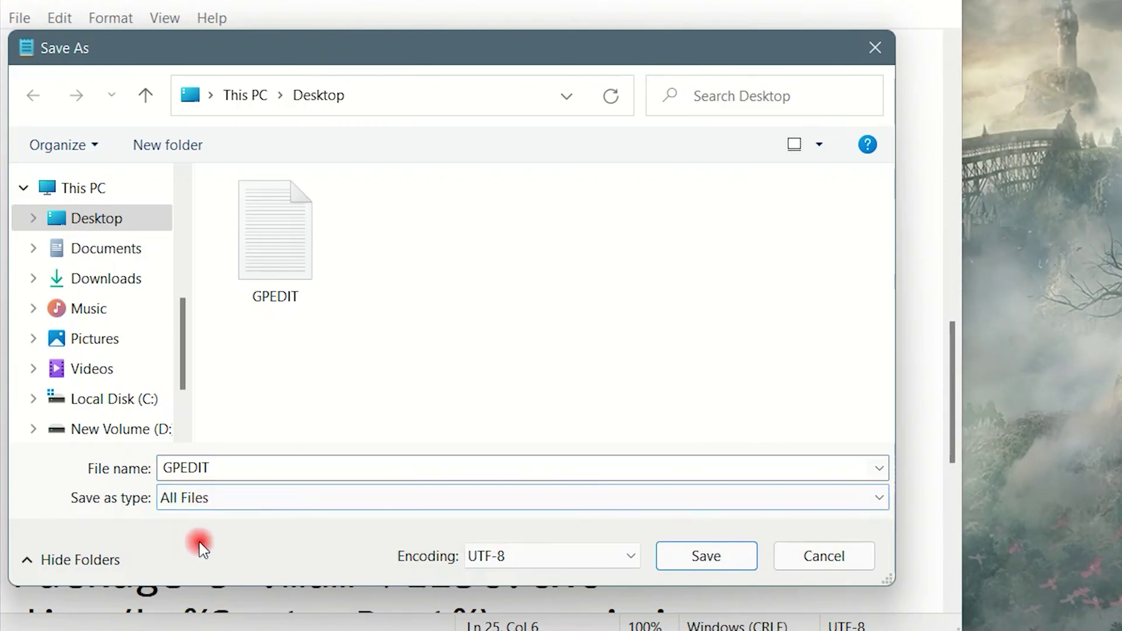
double_click(226, 459)
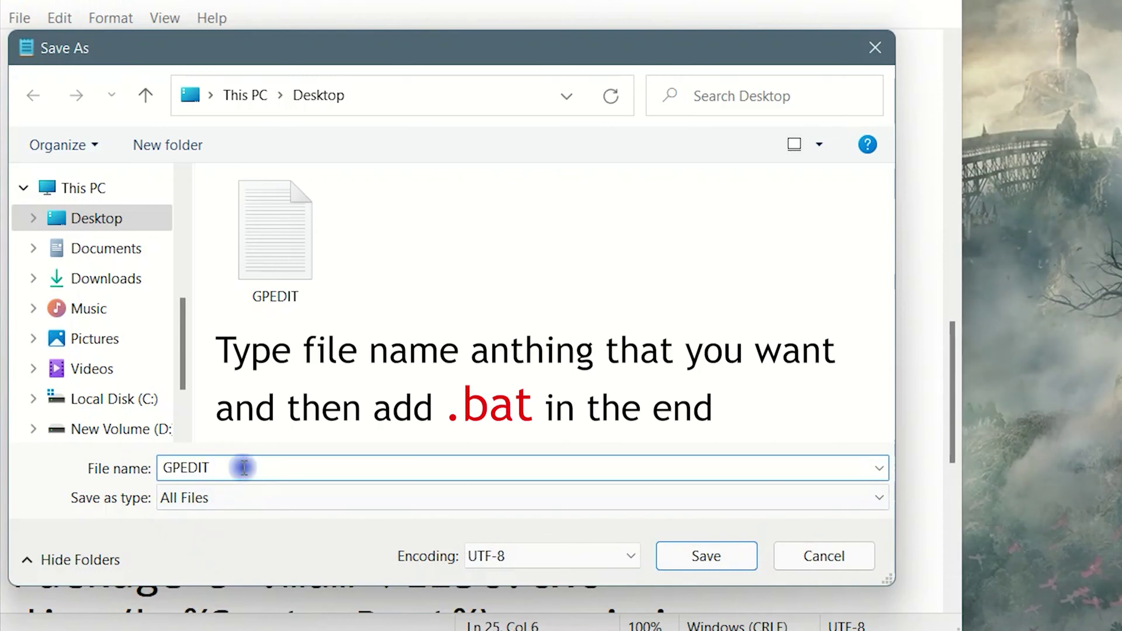
text(.bat)
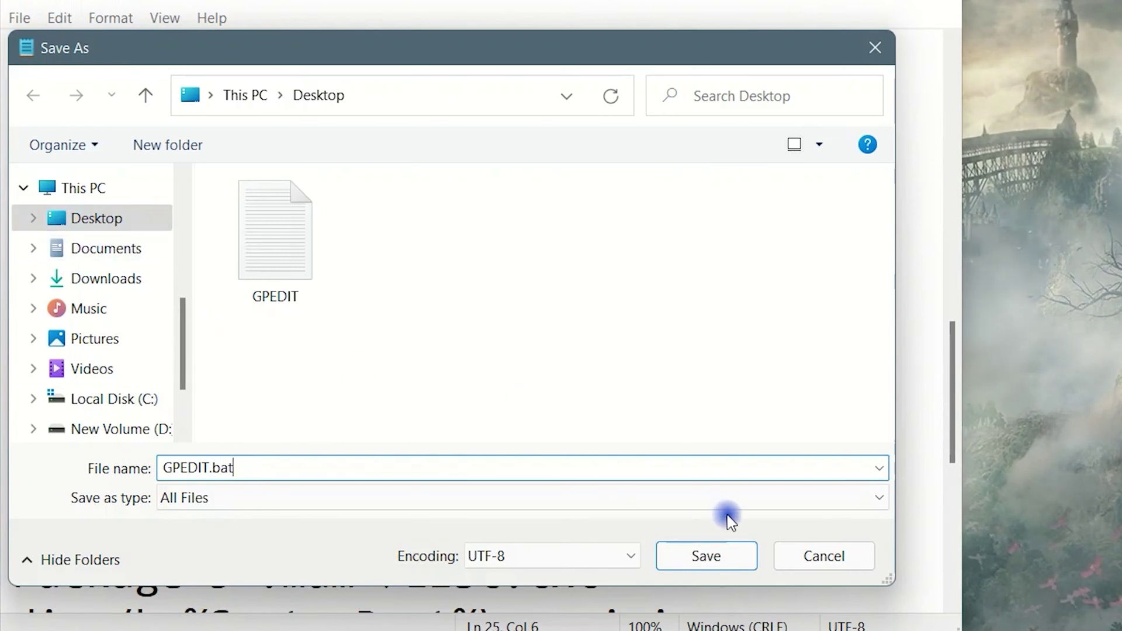
click(711, 557)
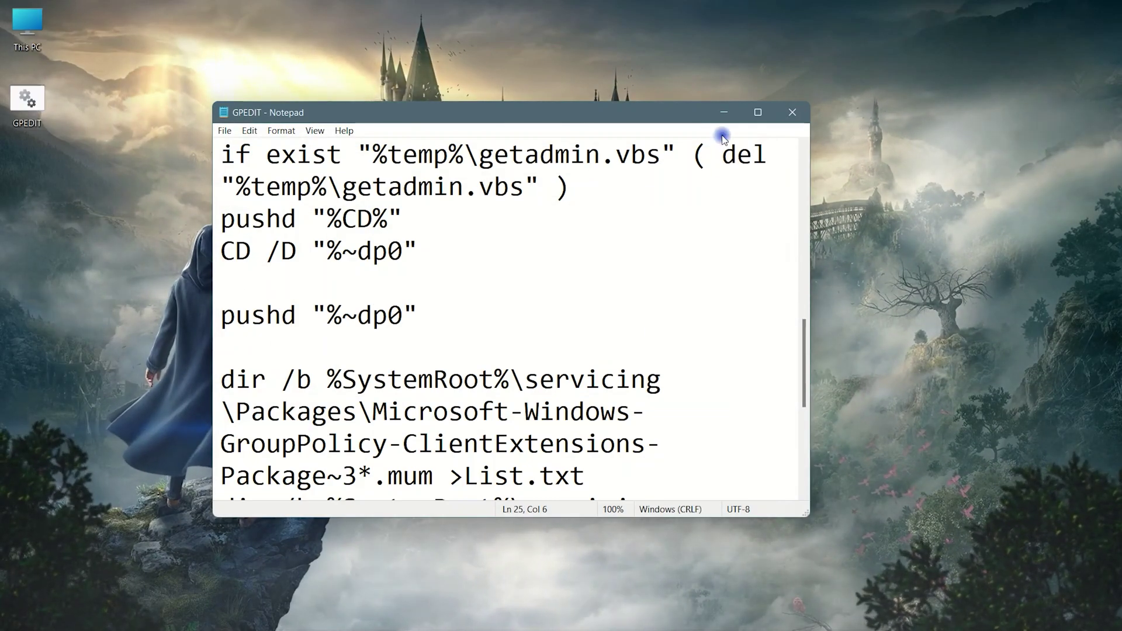
Minimize Notepad, move the text file aside, and run GPEDIT.bat from the desktop
click(723, 114)
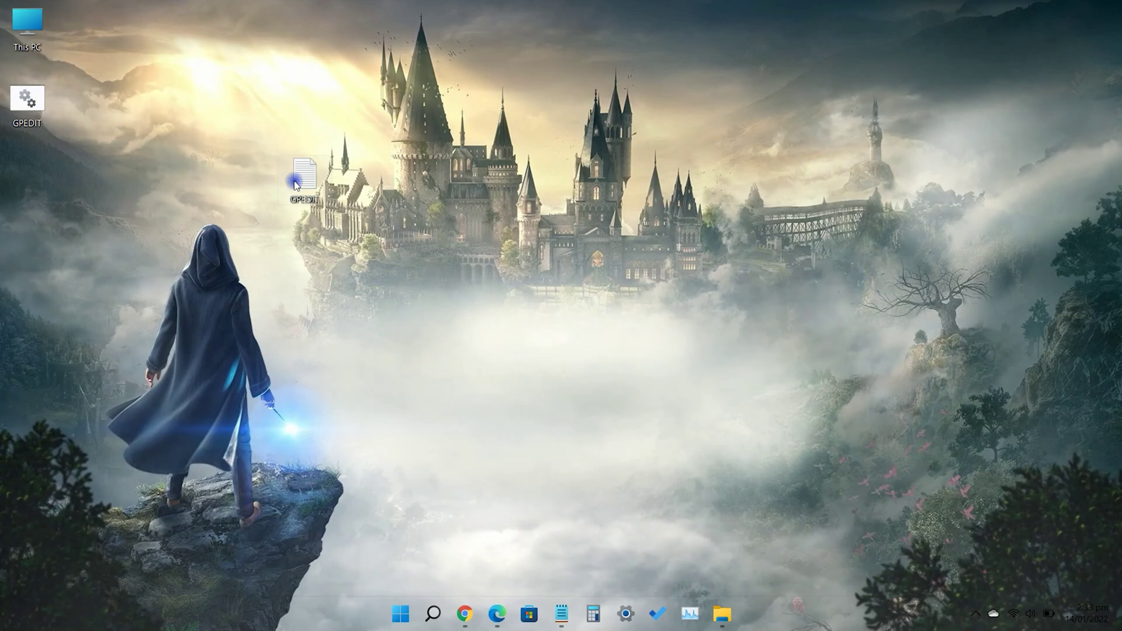
drag(295, 184, 29, 555)
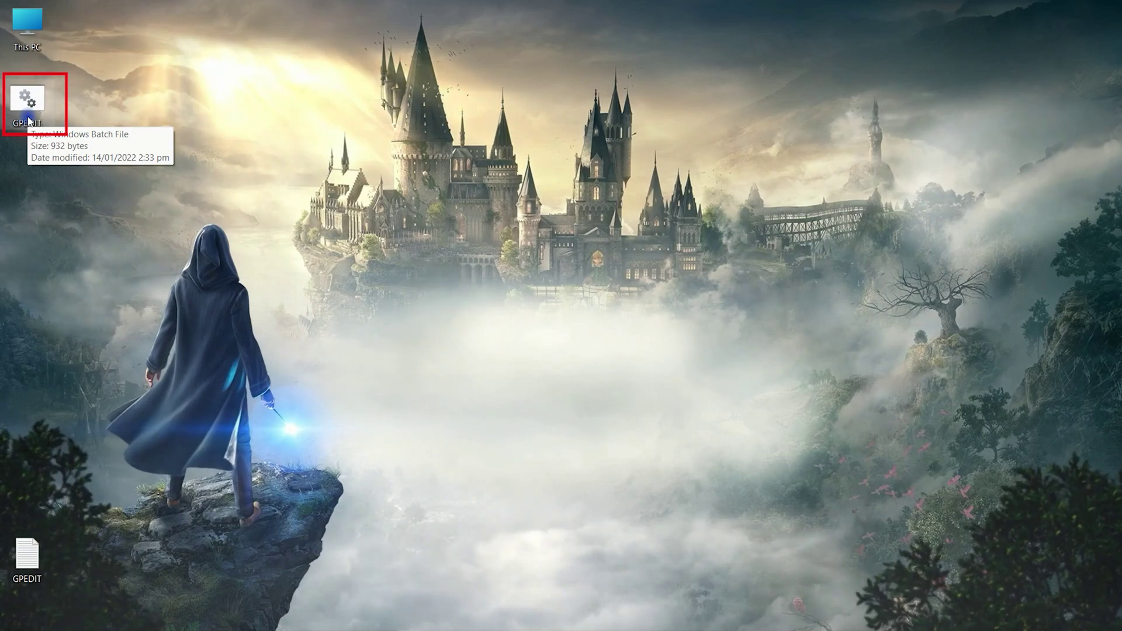
double_click(27, 119)
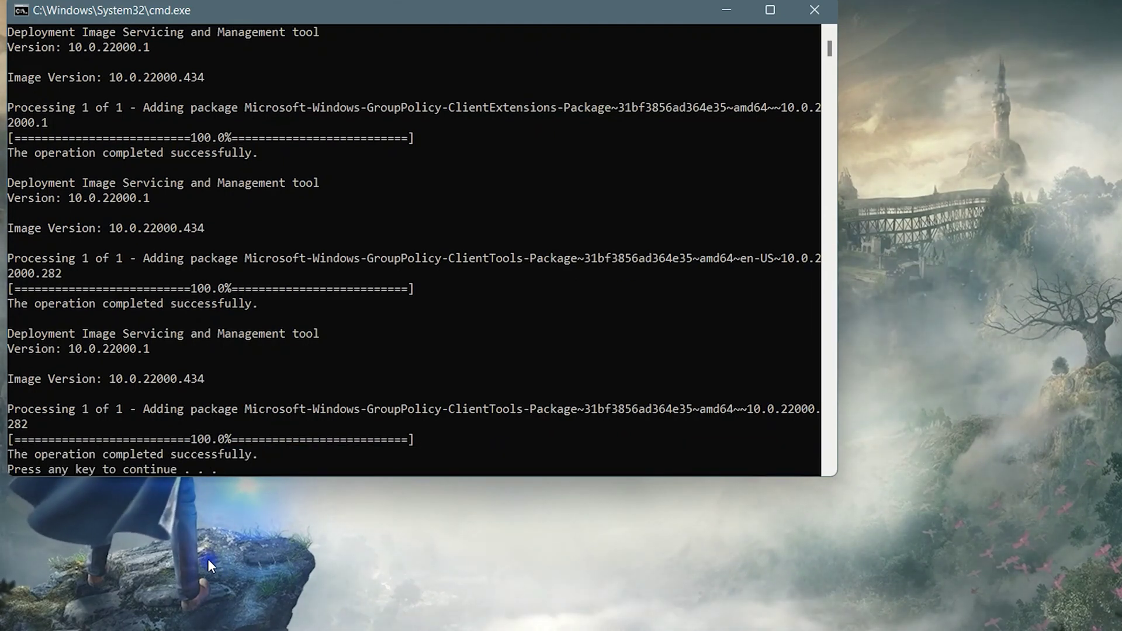
Mark the console's success message, then close the finished Command Prompt window
click(249, 454)
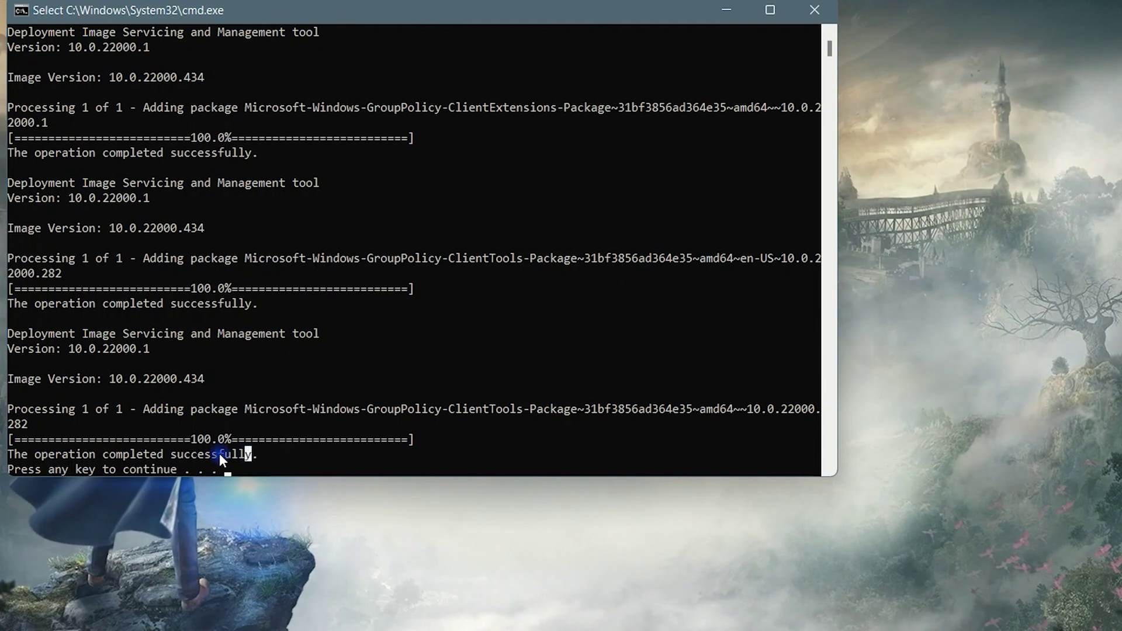
drag(219, 454, 125, 454)
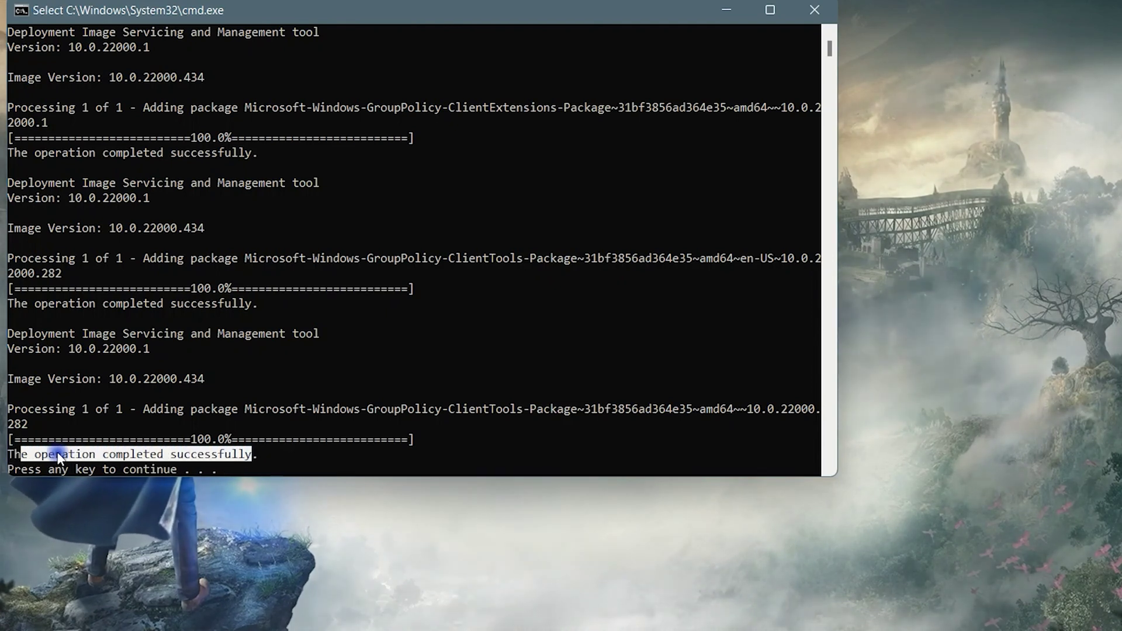
drag(12, 459, 190, 454)
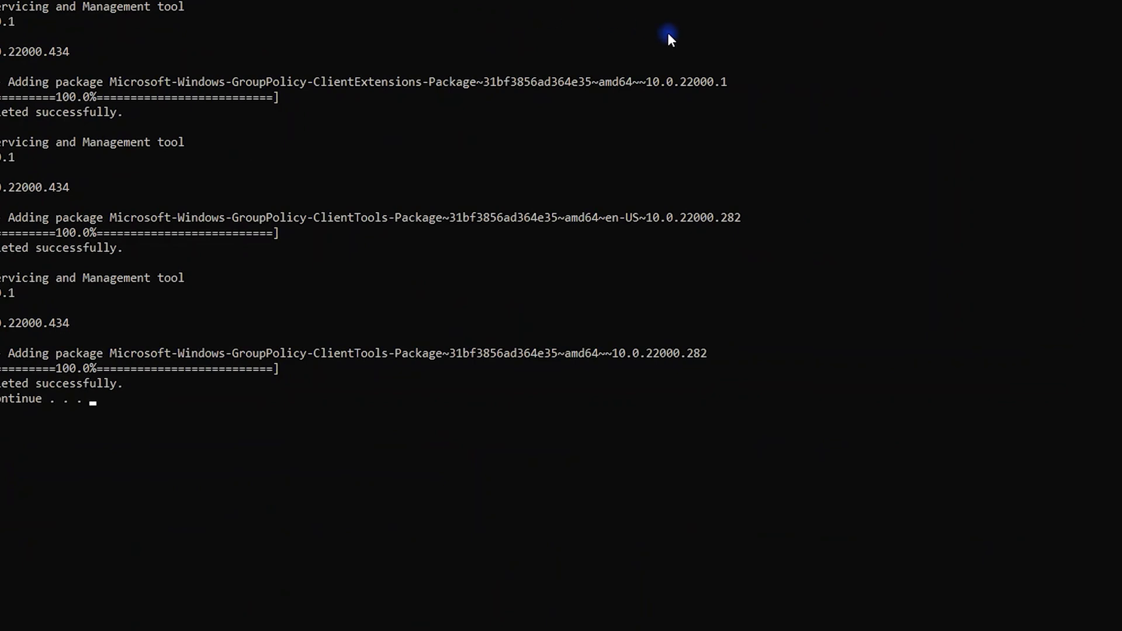
key(Return)
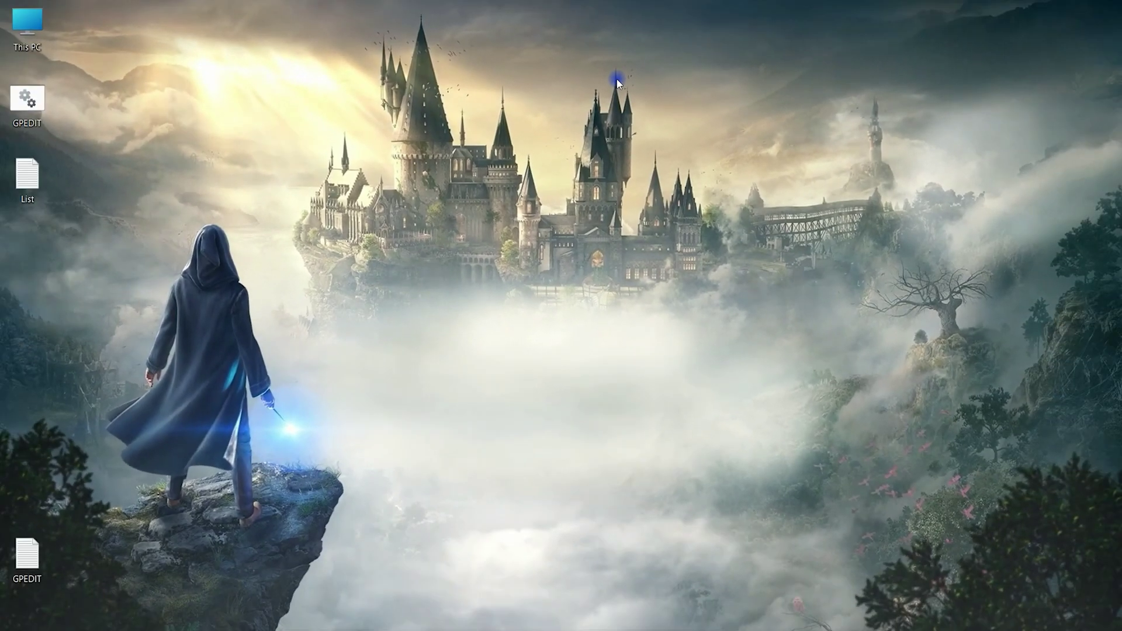
Refresh the desktop and delete the GPEDIT and List files
right_click(619, 82)
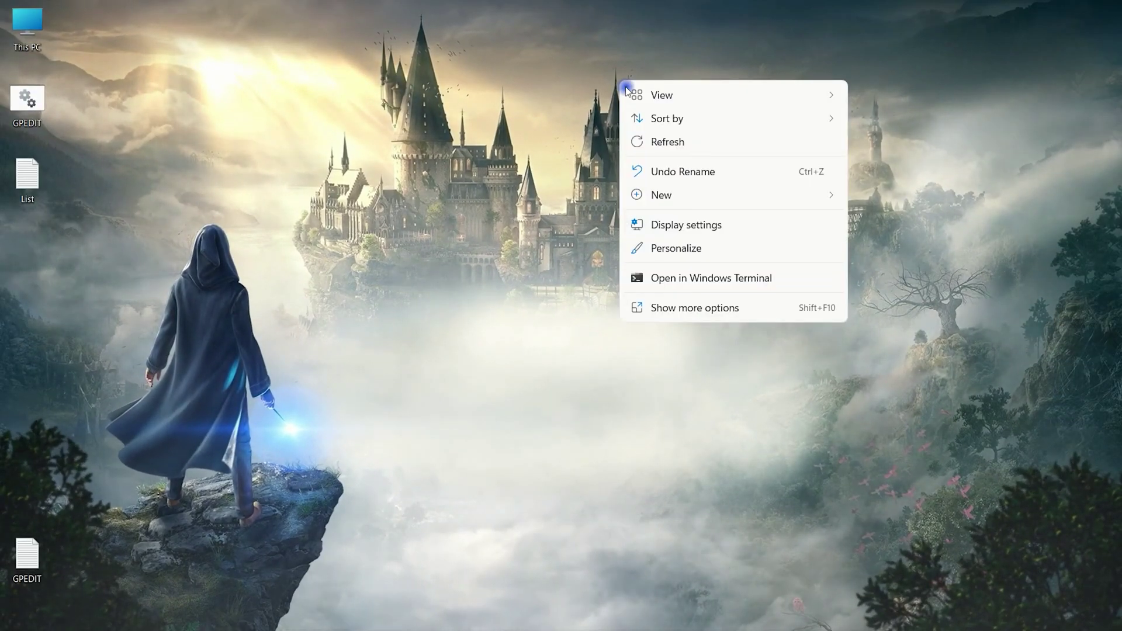
click(701, 143)
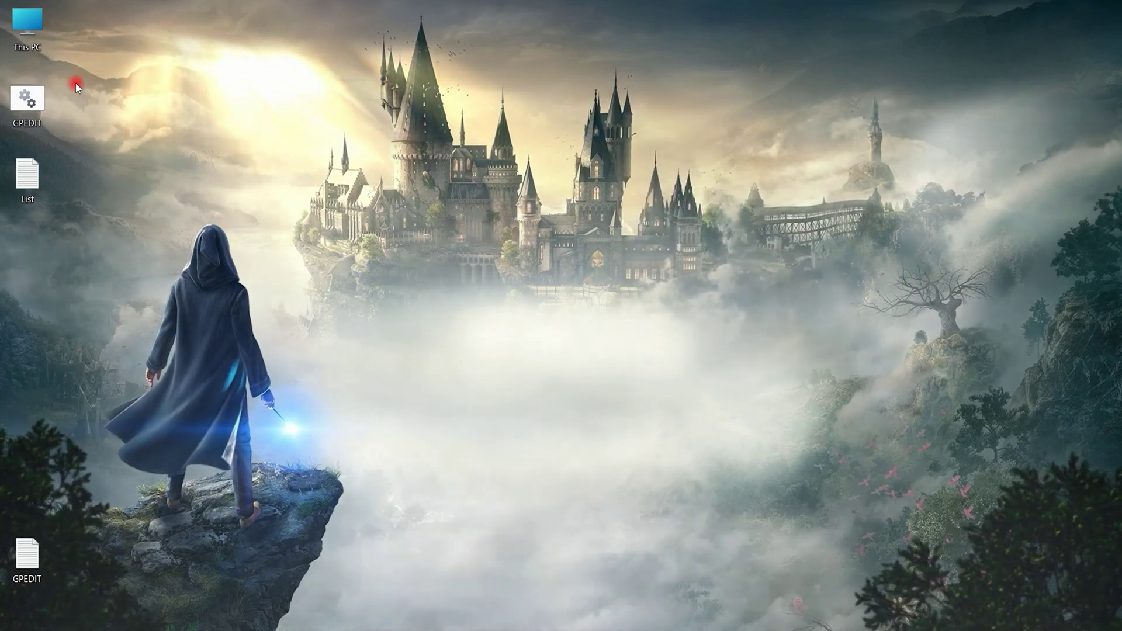
drag(76, 83, 1, 216)
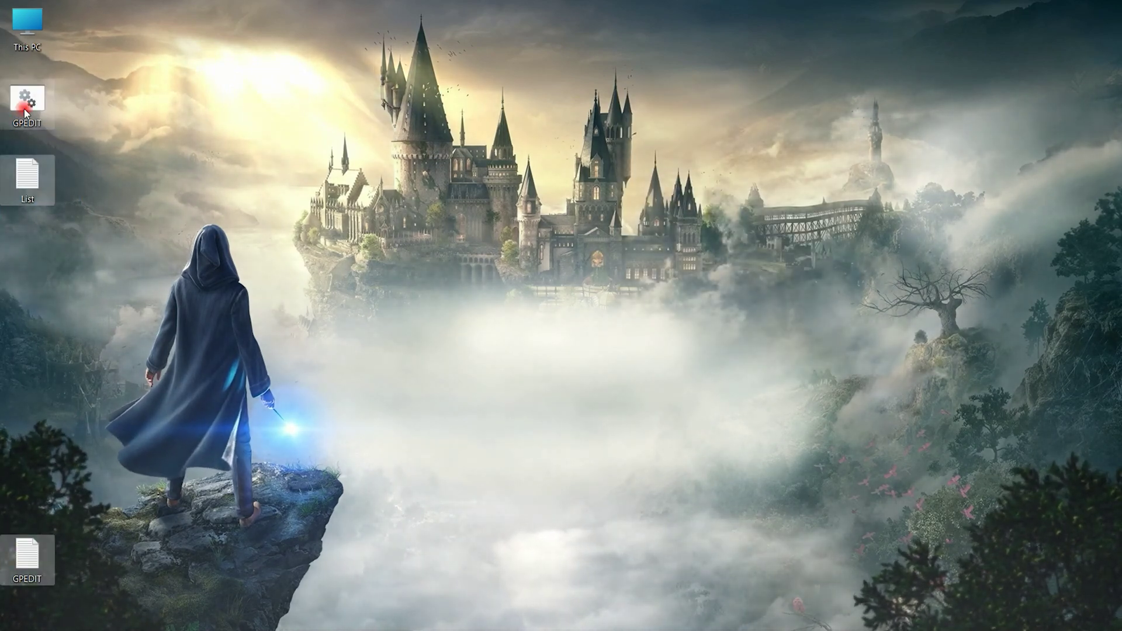
right_click(23, 109)
click(157, 128)
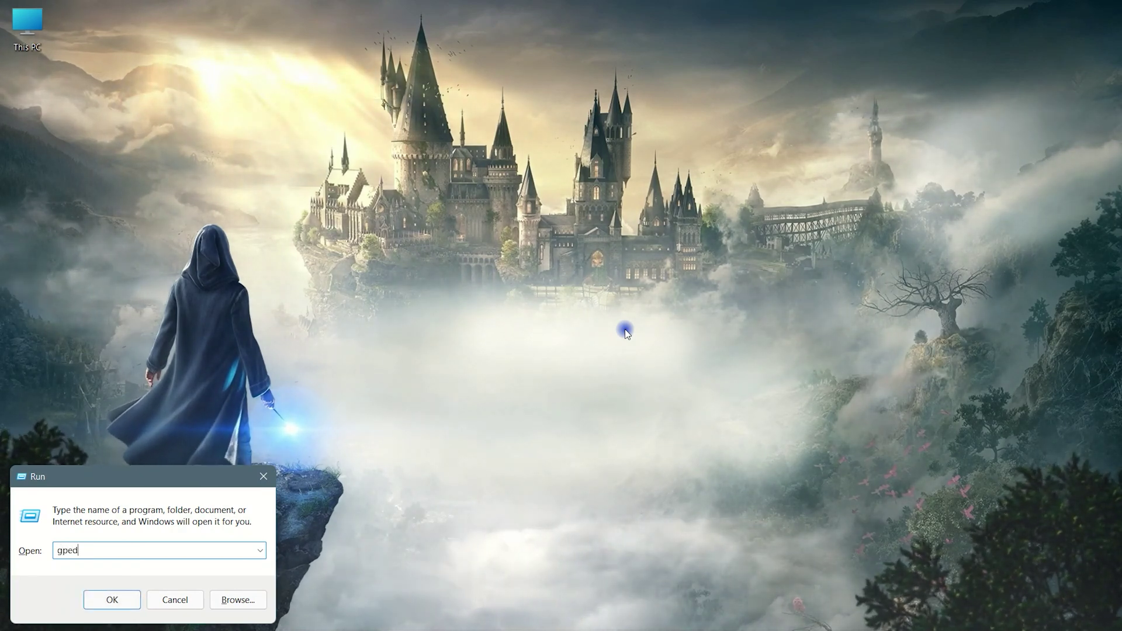
Complete the Run box entry toward gpedit.msc
text(it.ms)
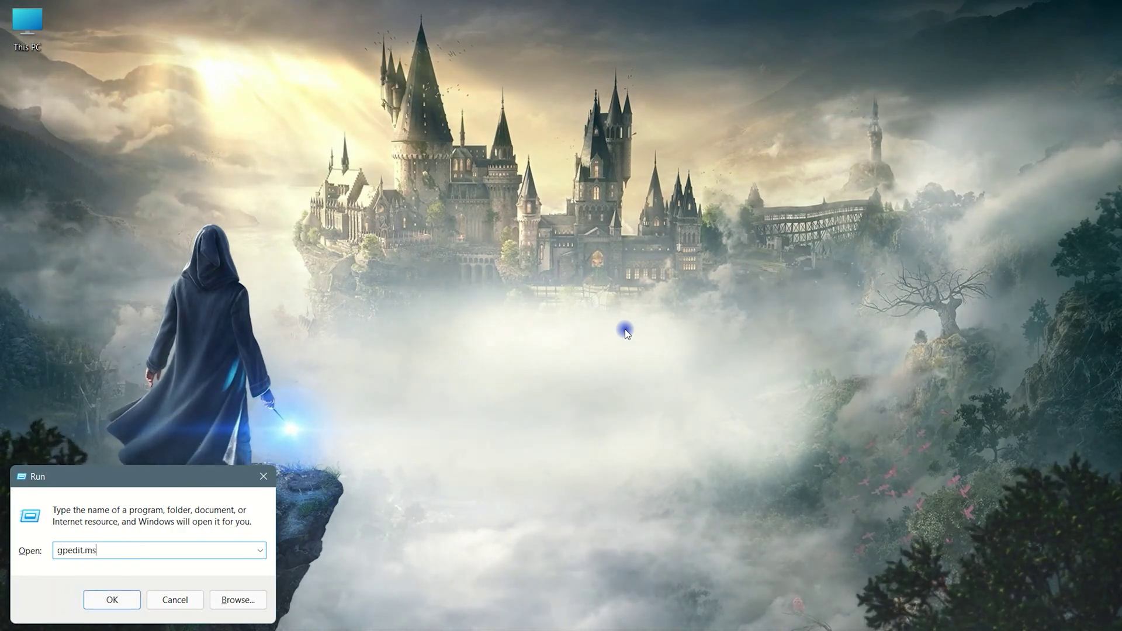
text(c)
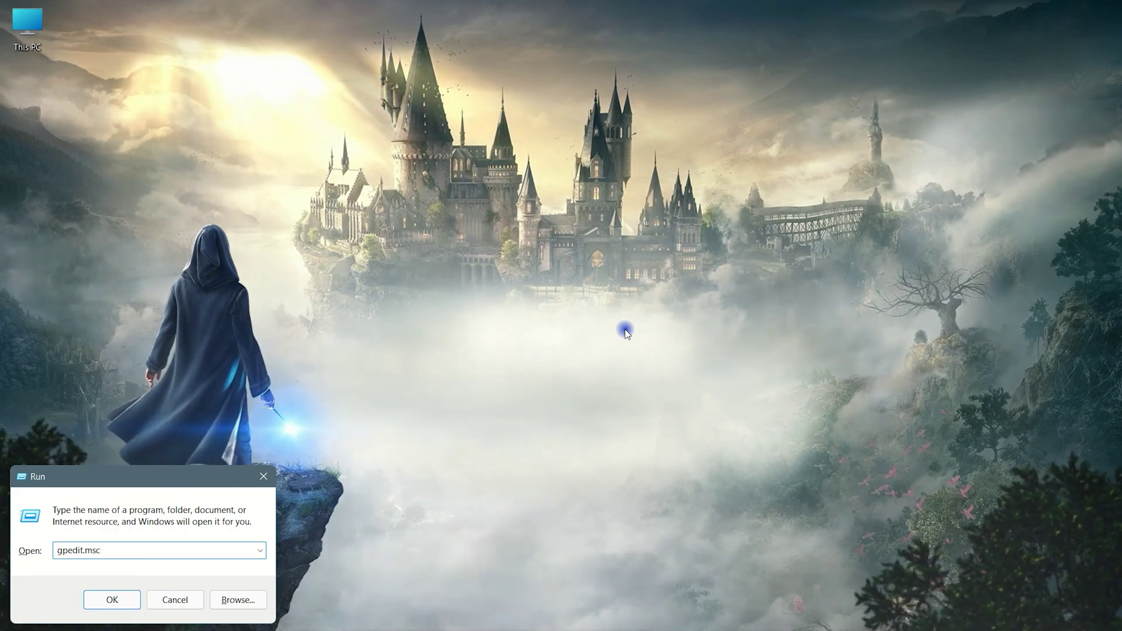